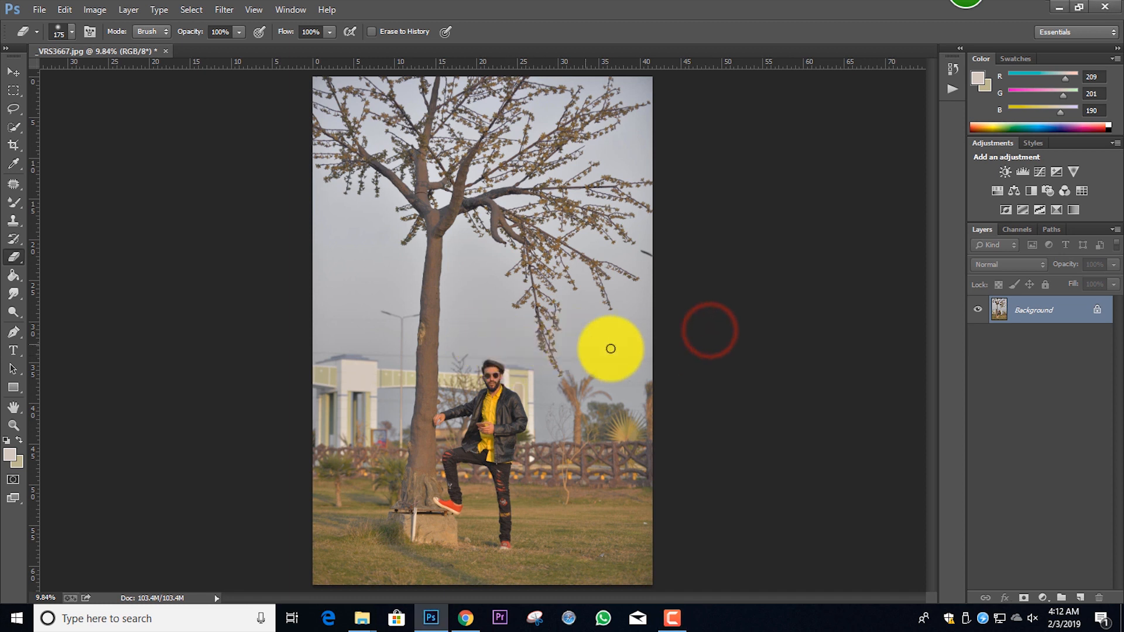
# - Start a Color Range selection on the photo and sample the light sky colour with the basic eyedropper
pyautogui.scroll(1, 560, 383)
pyautogui.scroll(-2, 556, 381)
pyautogui.scroll(1, 553, 378)
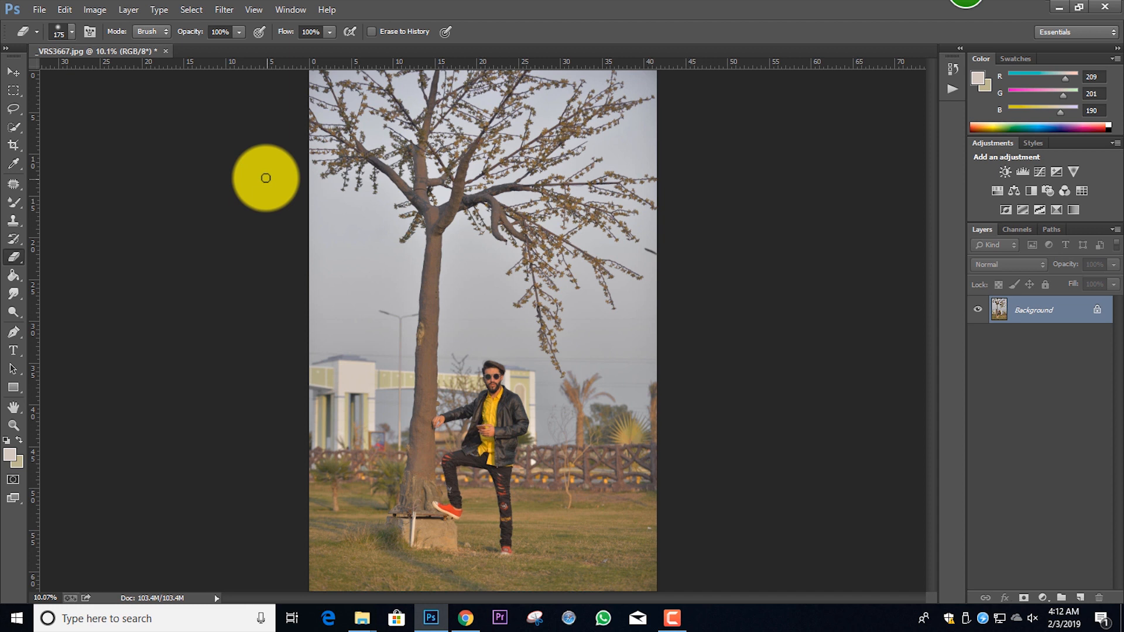
pyautogui.click(192, 10)
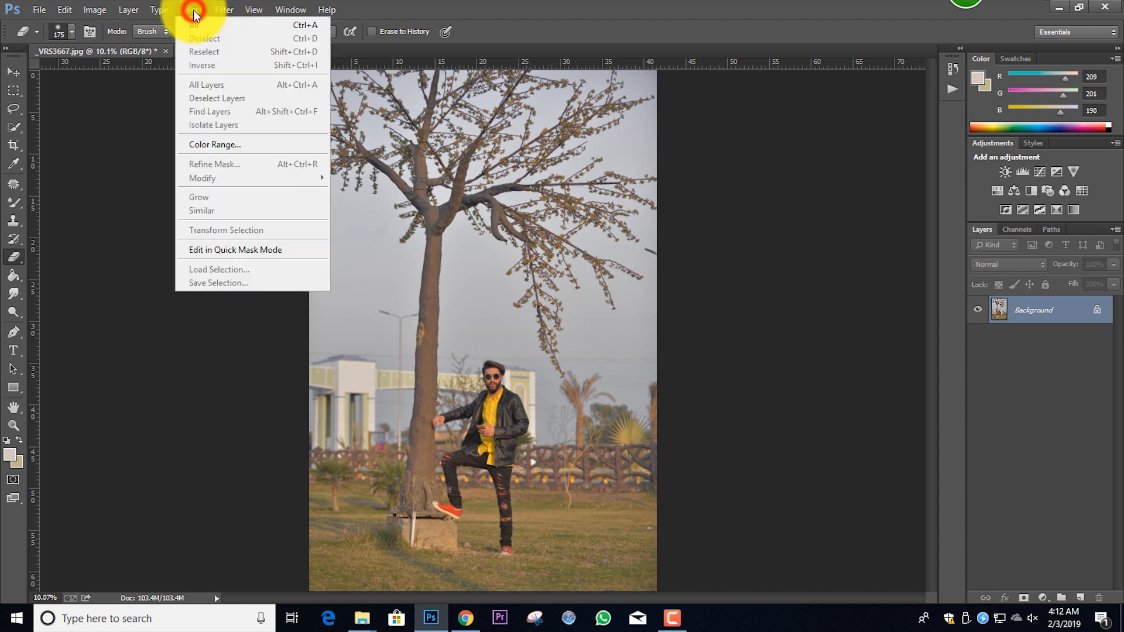
pyautogui.click(215, 144)
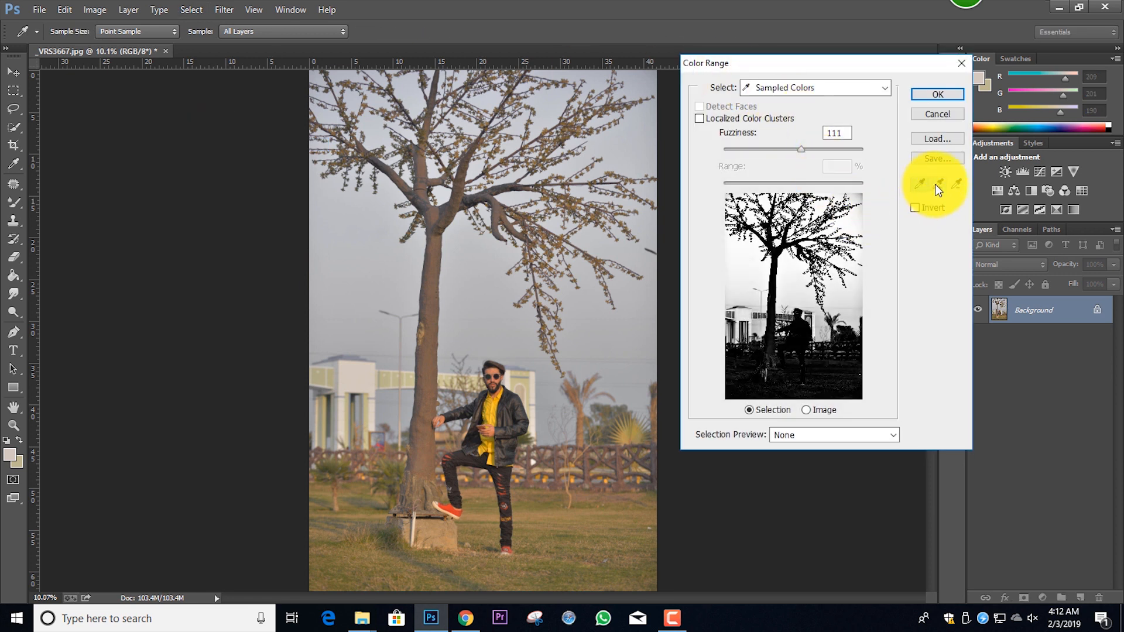
pyautogui.click(919, 185)
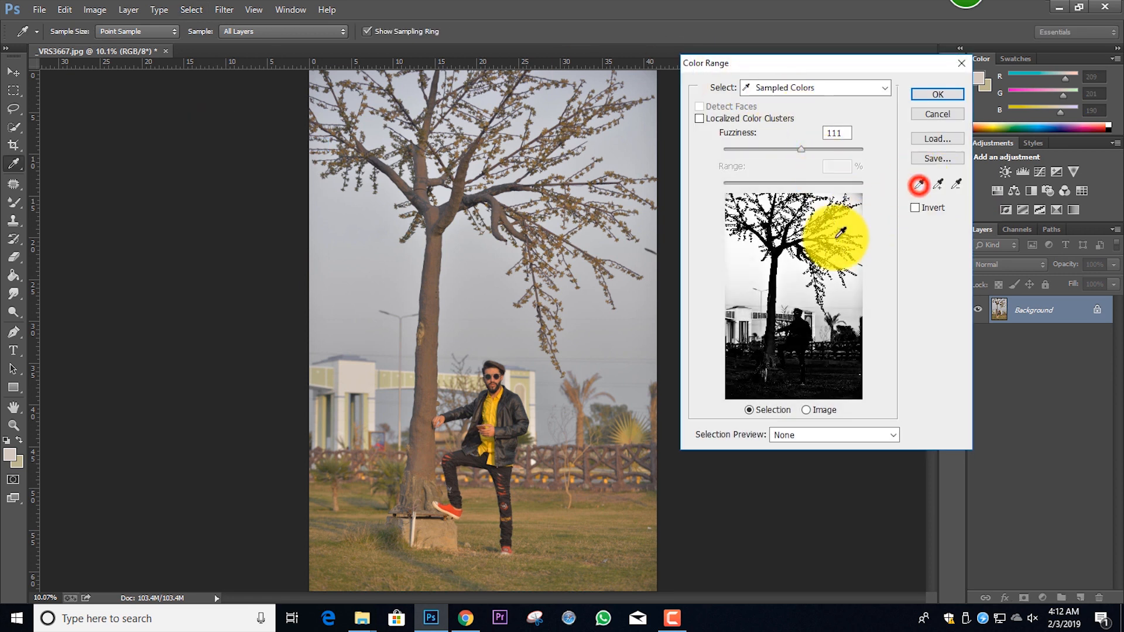
pyautogui.click(748, 255)
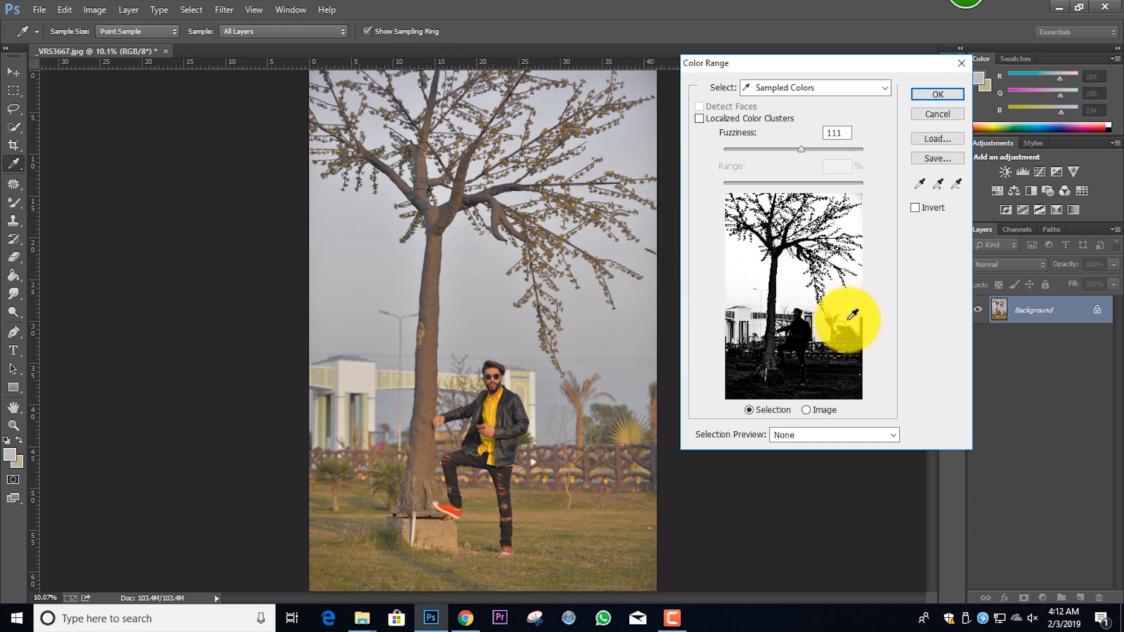
# - Resample the sky colour at several spots around the tree and apply the Color Range selection
pyautogui.click(858, 285)
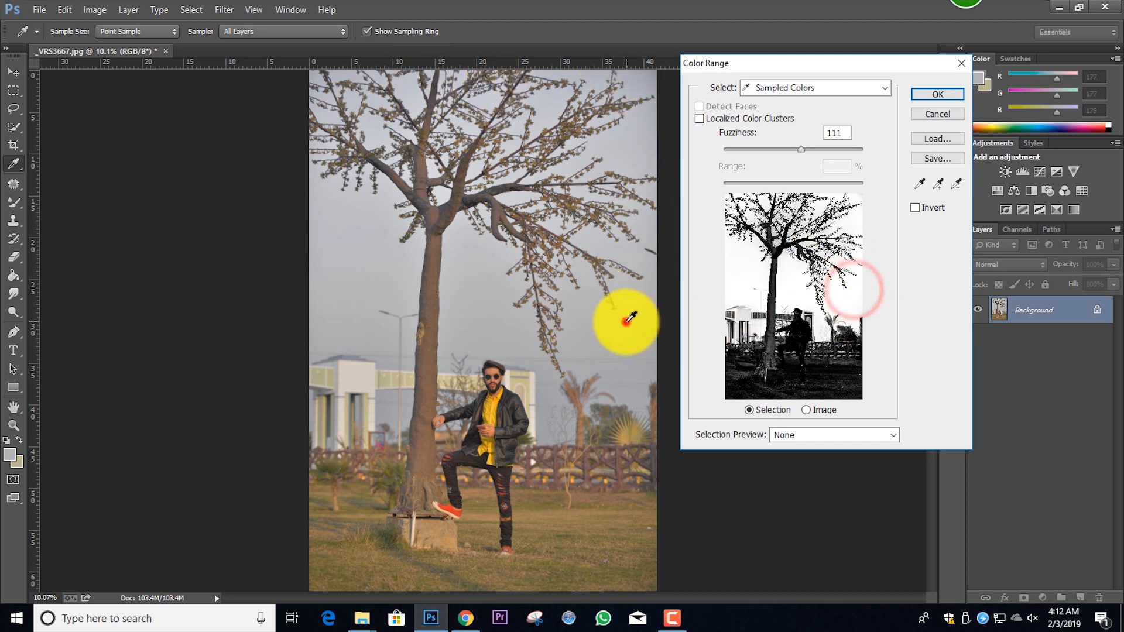
pyautogui.click(625, 320)
pyautogui.click(369, 314)
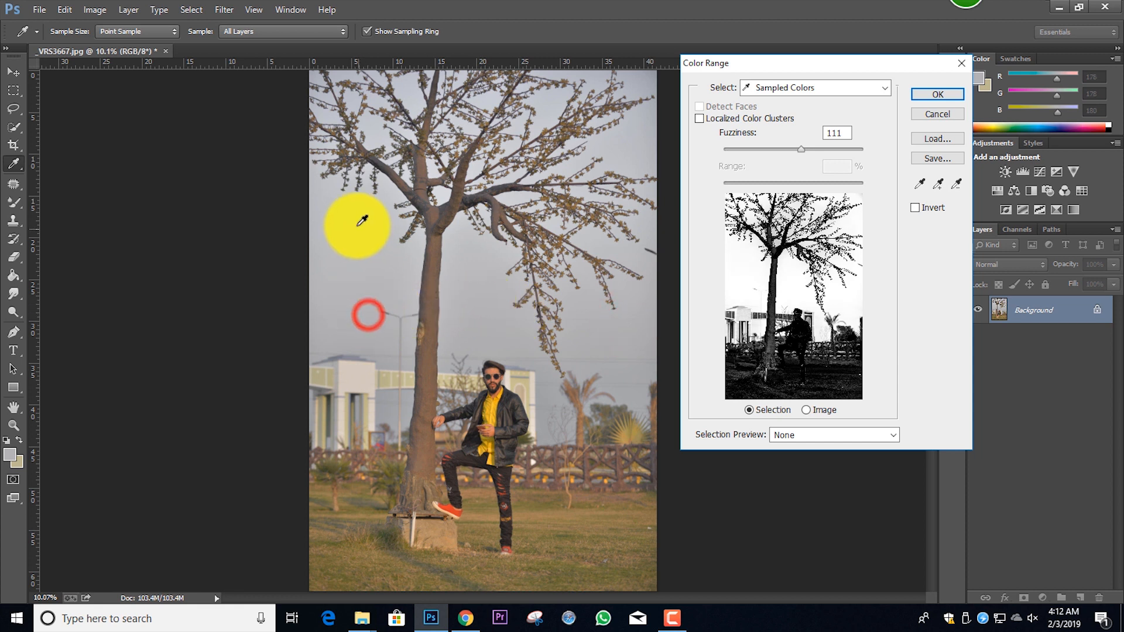
pyautogui.click(355, 222)
pyautogui.click(369, 125)
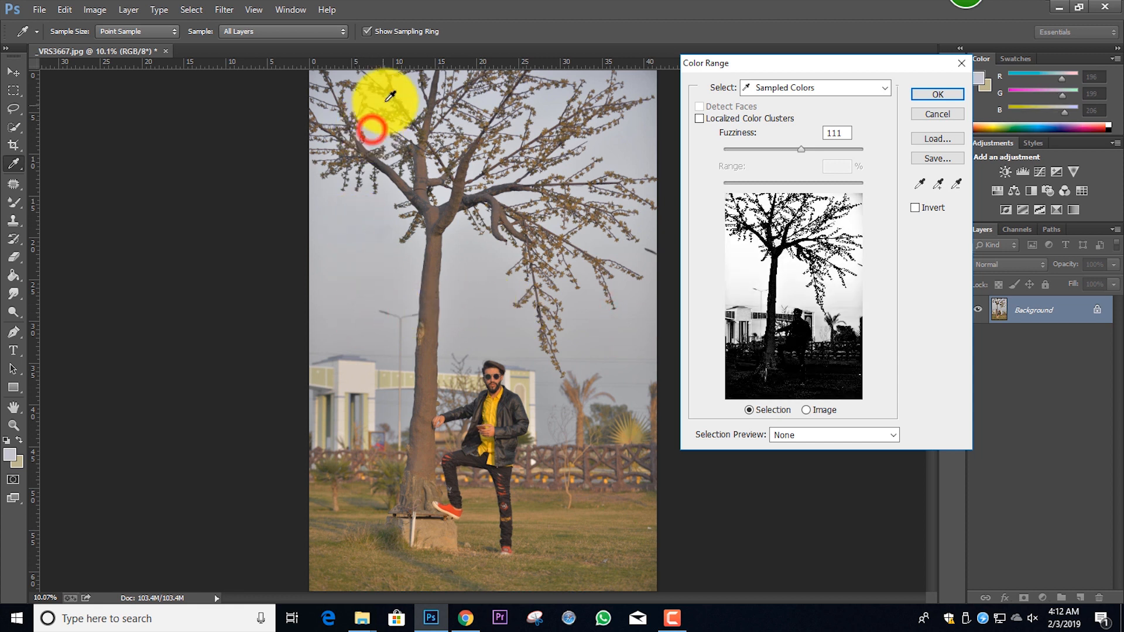
pyautogui.click(344, 74)
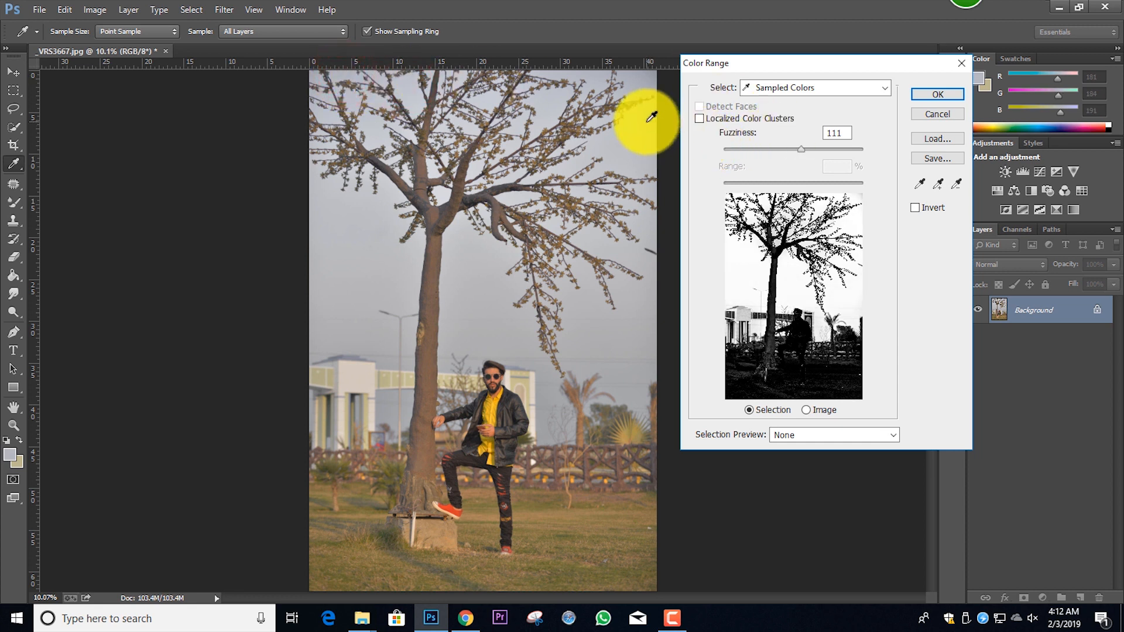
pyautogui.click(612, 351)
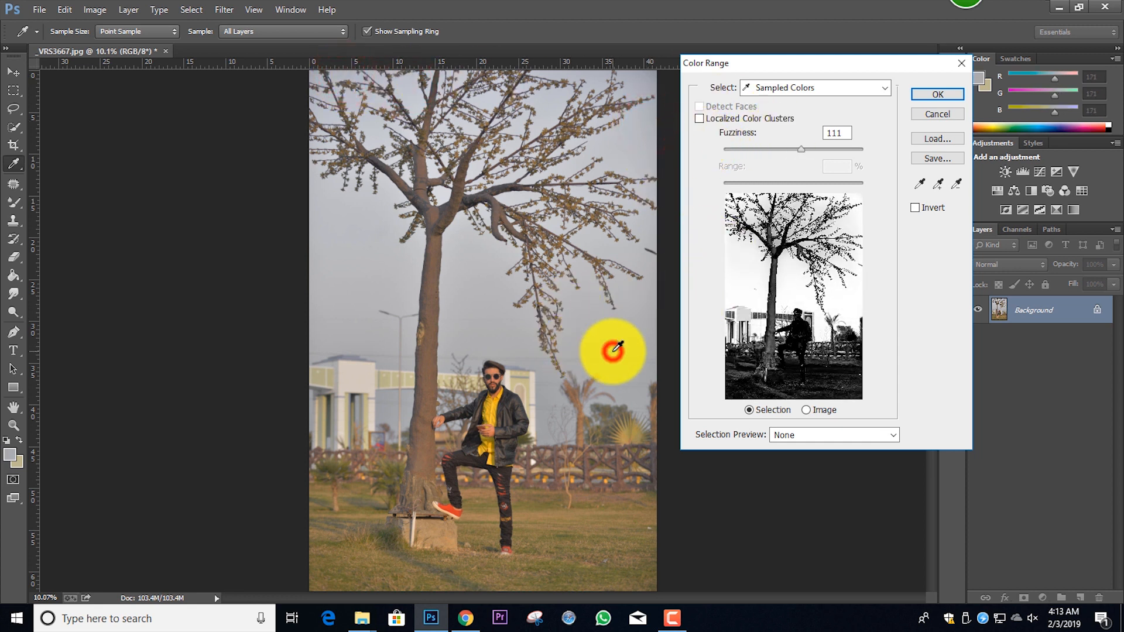
pyautogui.click(632, 291)
pyautogui.click(627, 250)
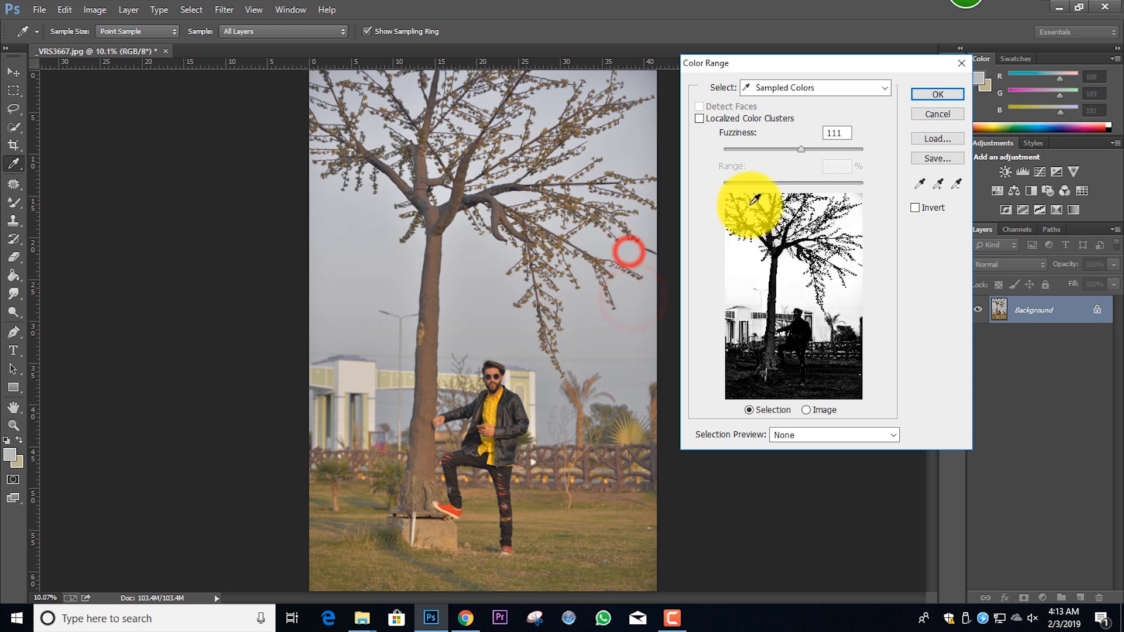
pyautogui.click(644, 141)
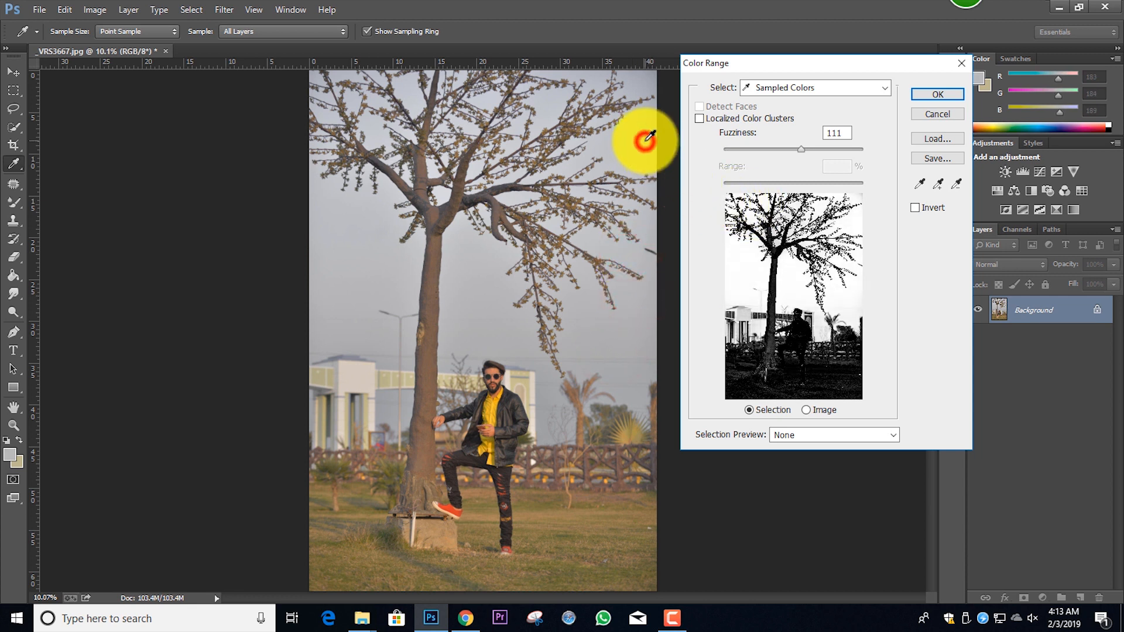
pyautogui.press('e')
pyautogui.click(945, 96)
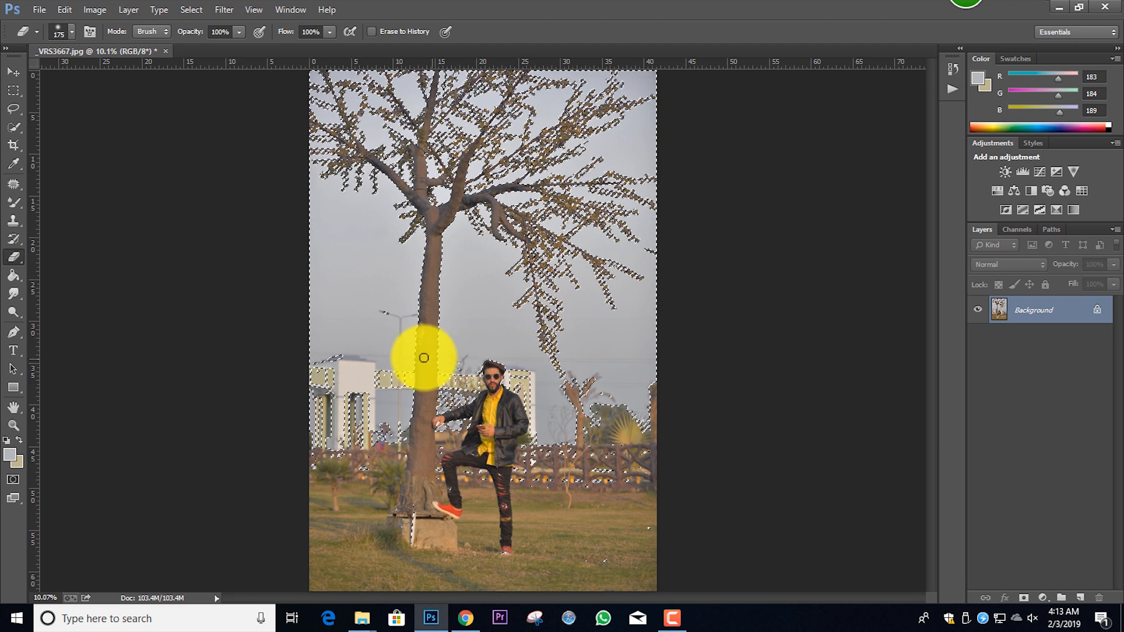
# - Feather the sky selection, accepting the offered radius
pyautogui.scroll(-2, 435, 298)
pyautogui.scroll(1, 435, 295)
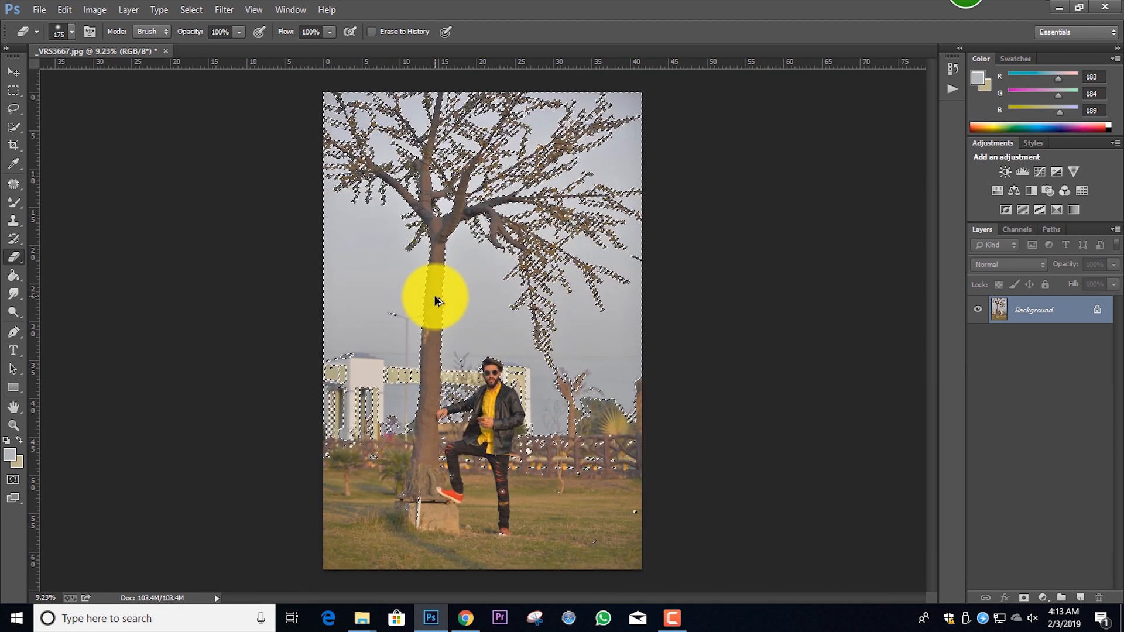
pyautogui.press('w')
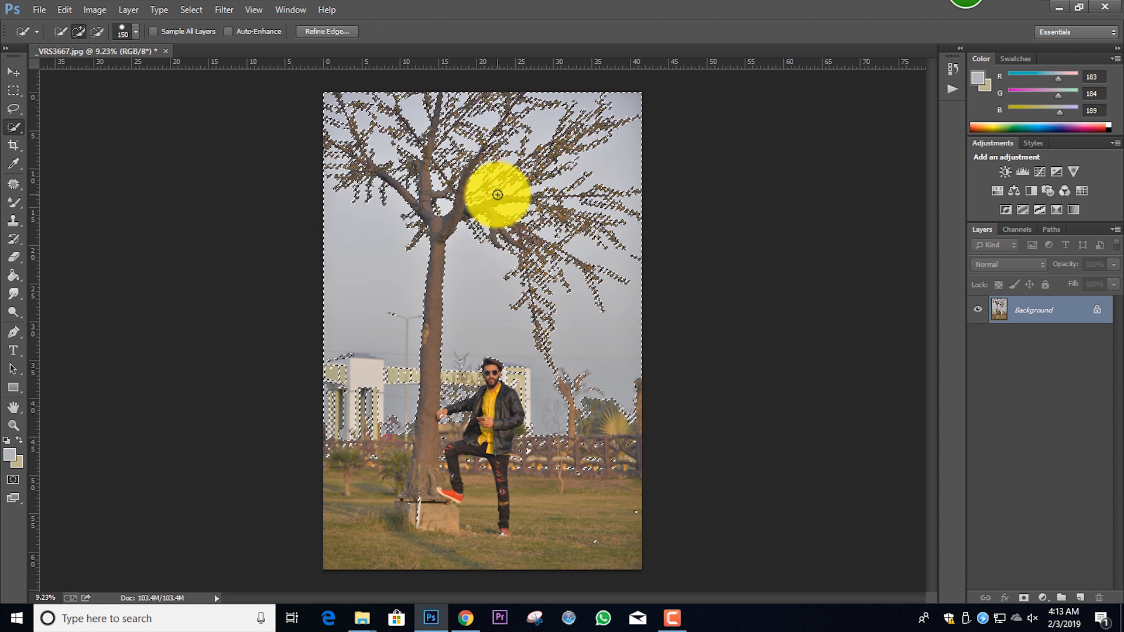
pyautogui.rightClick(507, 194)
pyautogui.click(541, 237)
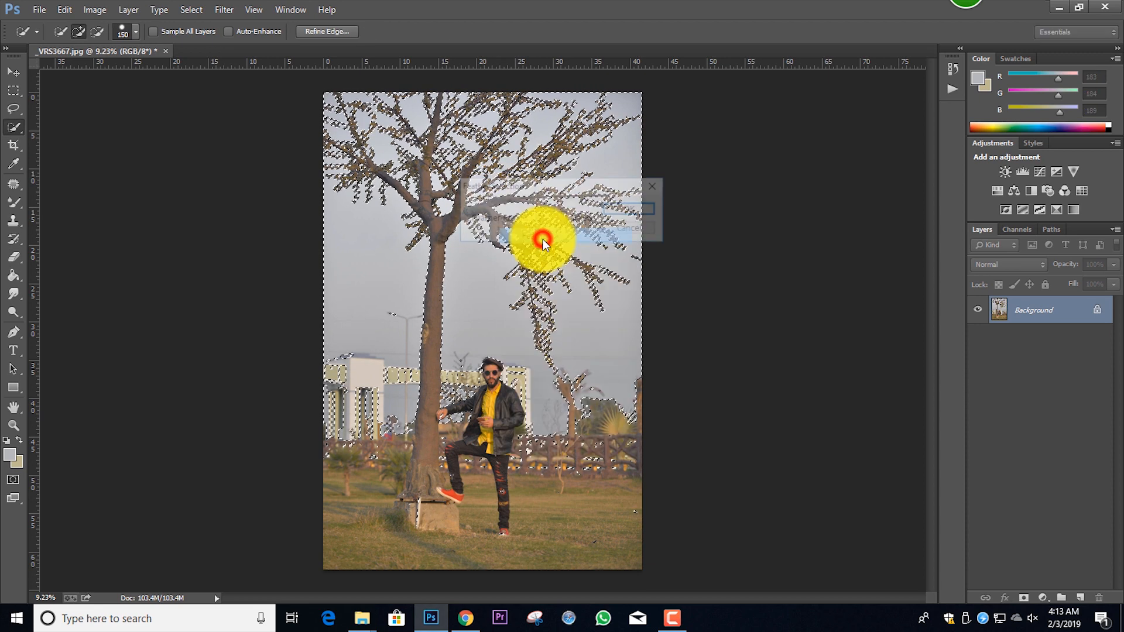
pyautogui.click(636, 208)
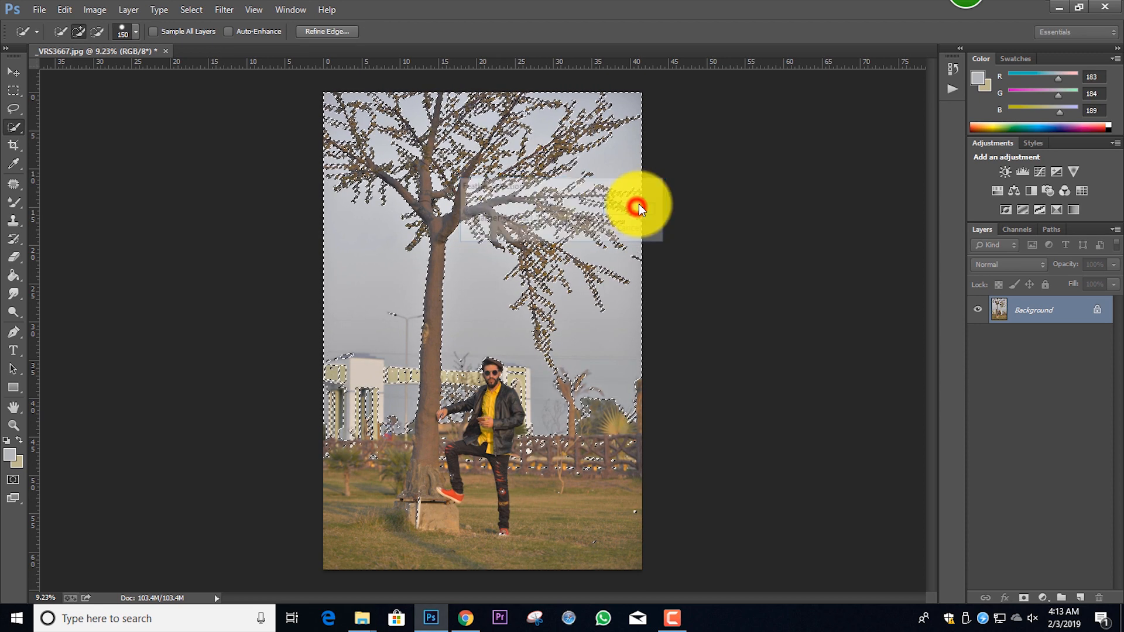
pyautogui.click(466, 618)
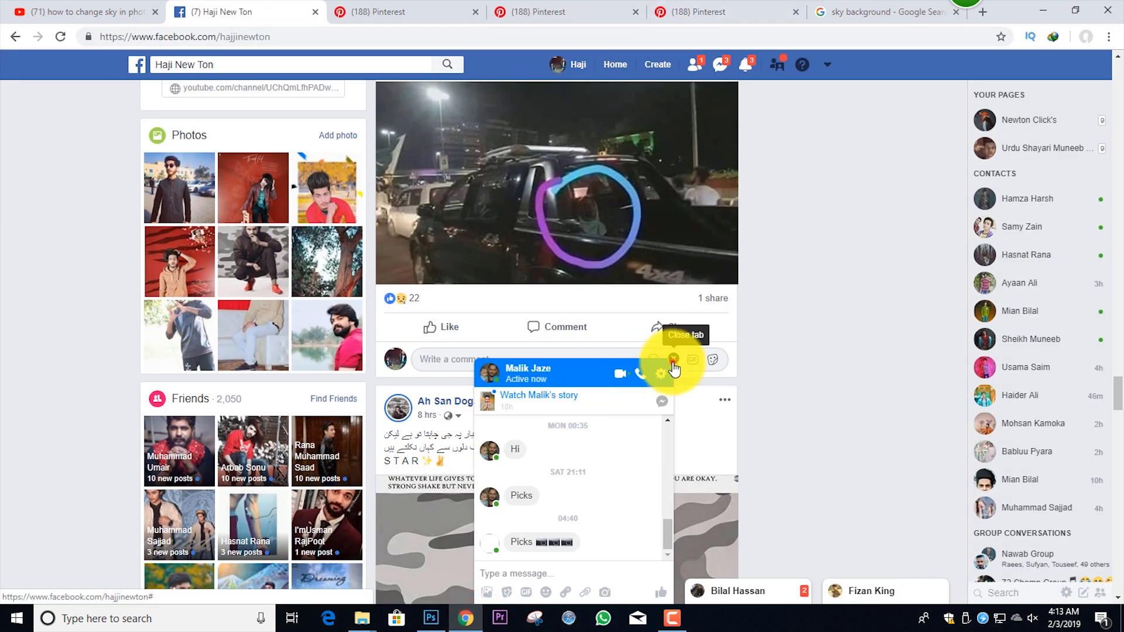
pyautogui.click(673, 359)
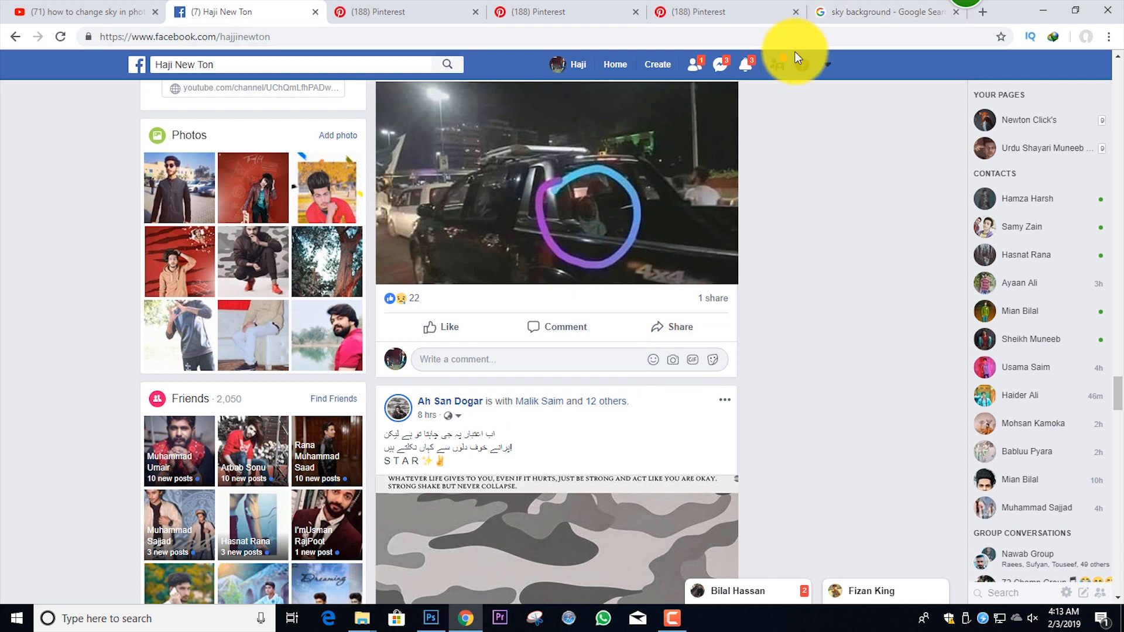
pyautogui.hotkey('ctrl', 'j')
pyautogui.moveTo(466, 155); pyautogui.dragTo(527, 248)
pyautogui.click(687, 33)
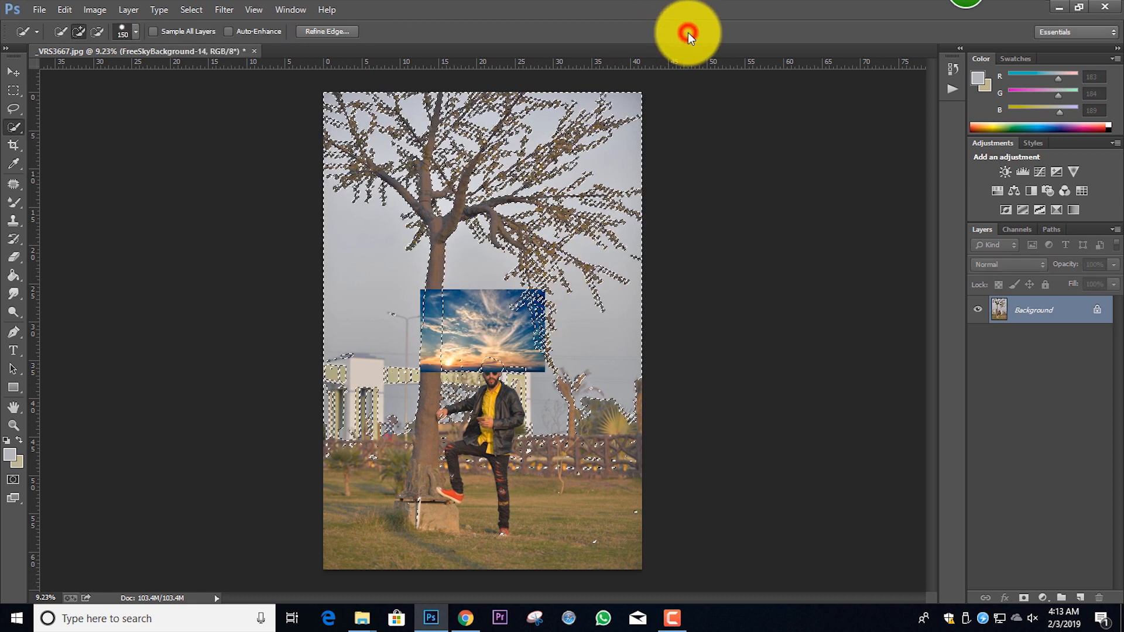
# - Copy the selected sky area of the Background to a new layer
pyautogui.hotkey('ctrl', 'j')
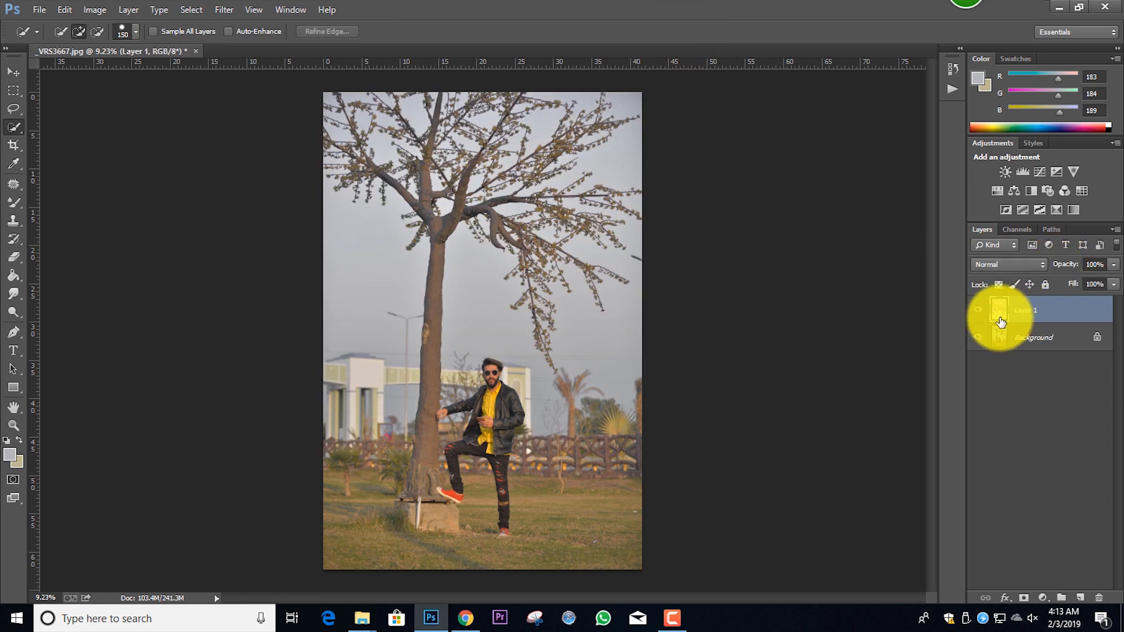
pyautogui.hotkey('ctrl', 'z')
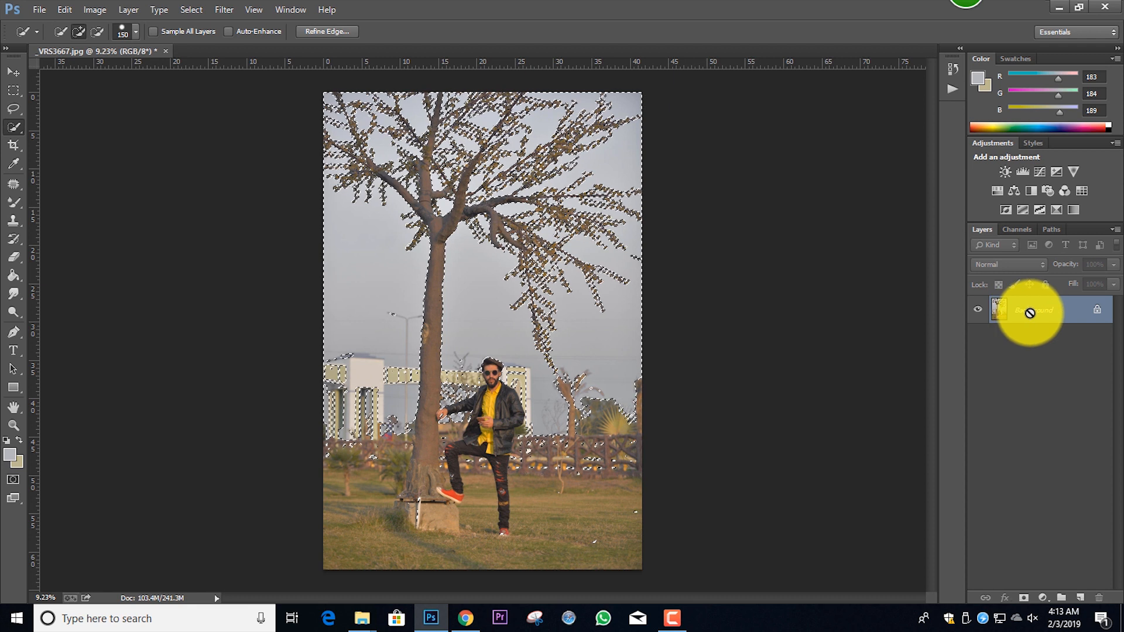
pyautogui.hotkey('ctrl', 'j')
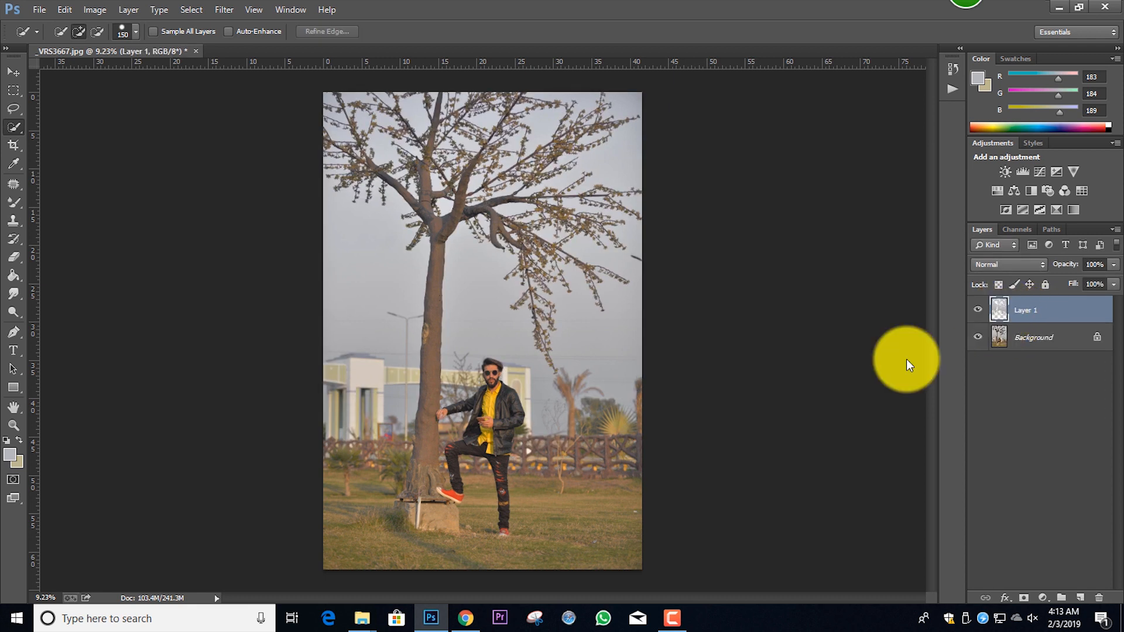
# - Bring the FreeSkyBackground-14 image from the browser into the photo, scale it to about 472% and place it over the sky area
pyautogui.click(463, 613)
pyautogui.moveTo(449, 154); pyautogui.dragTo(800, 100)
pyautogui.moveTo(692, 262); pyautogui.dragTo(658, 231)
pyautogui.moveTo(765, 72); pyautogui.dragTo(729, 89)
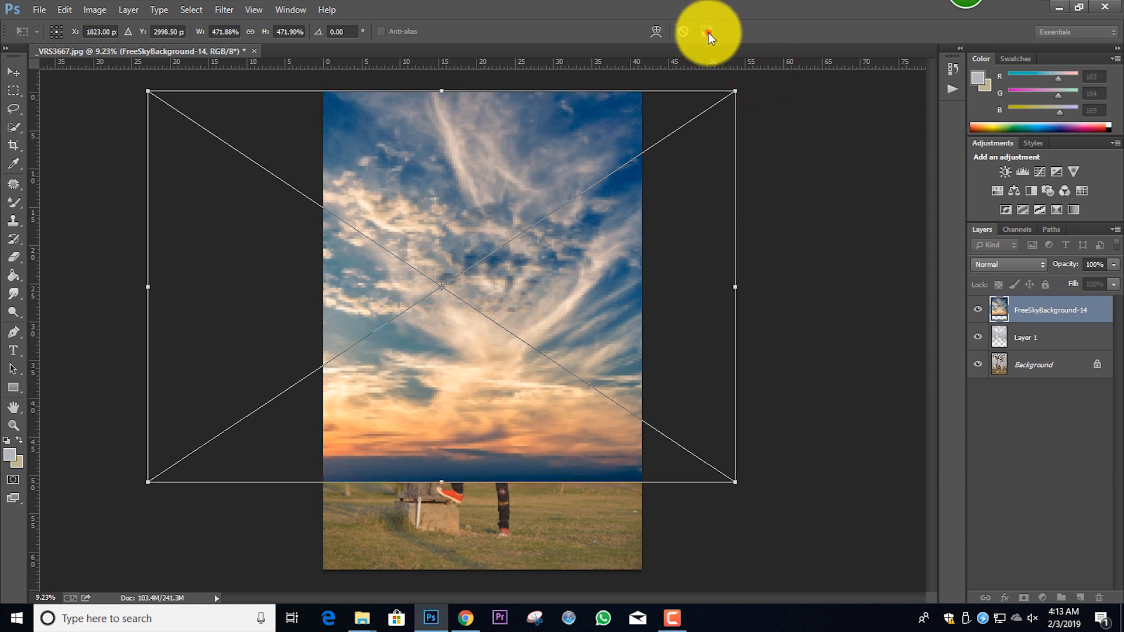
pyautogui.click(708, 33)
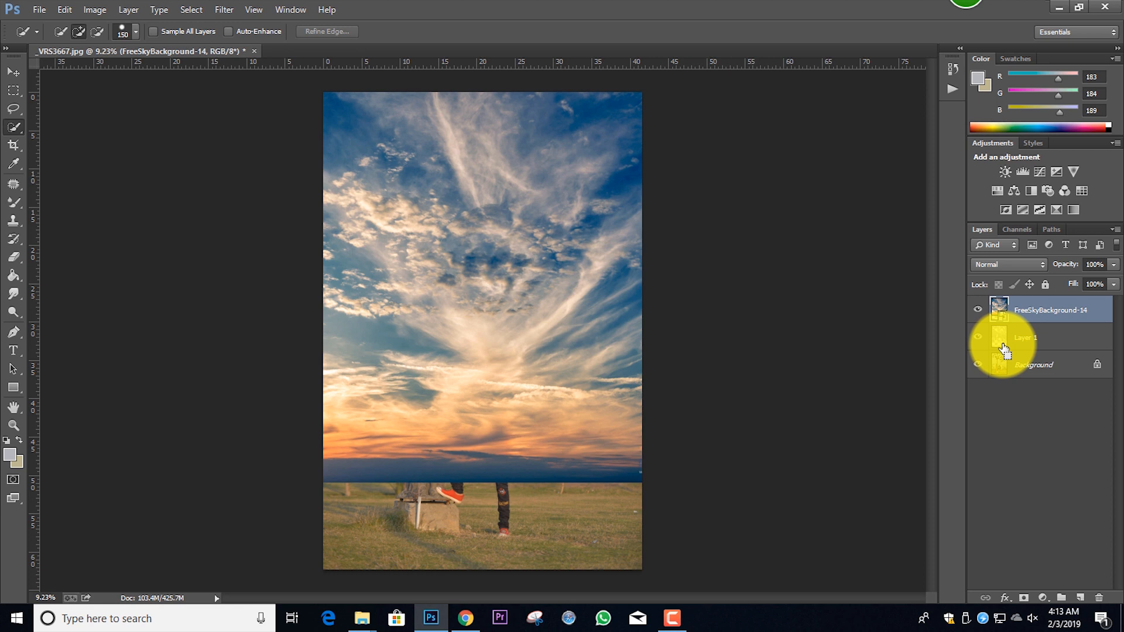
# - Load the outline of Layer 1's pixels as a selection and invert it
pyautogui.click(1056, 338)
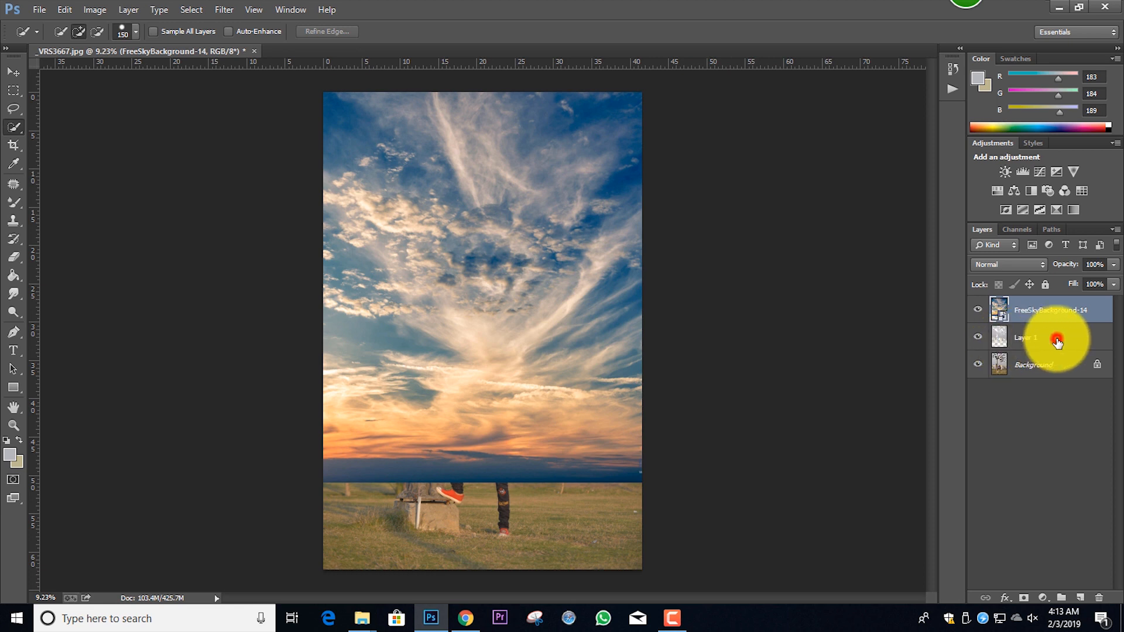
pyautogui.keyDown('ctrl'); pyautogui.click(1000, 339); pyautogui.keyUp('ctrl')
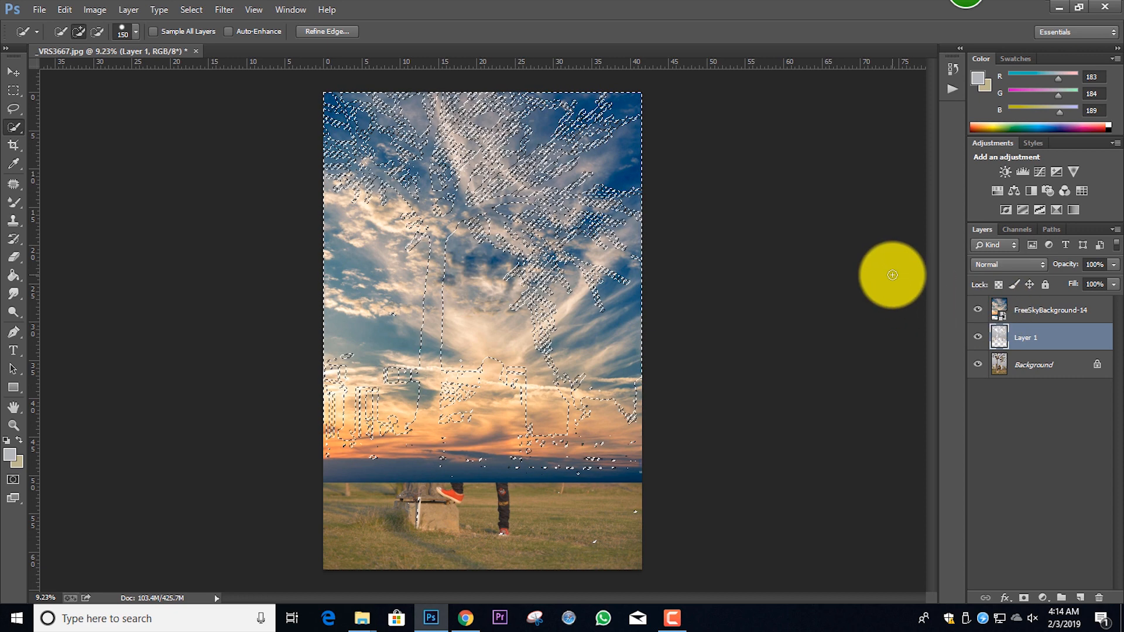
pyautogui.hotkey('ctrl', 'shift', 'i')
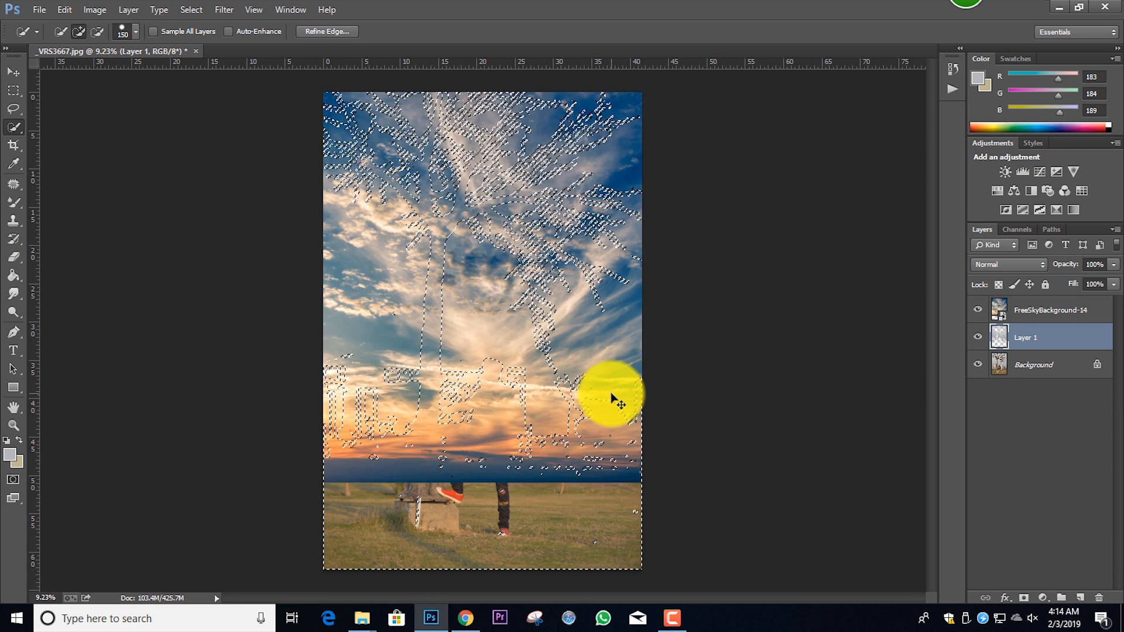
# - Rasterize the FreeSkyBackground-14 layer and delete the inverted selection's area from it
pyautogui.click(1071, 314)
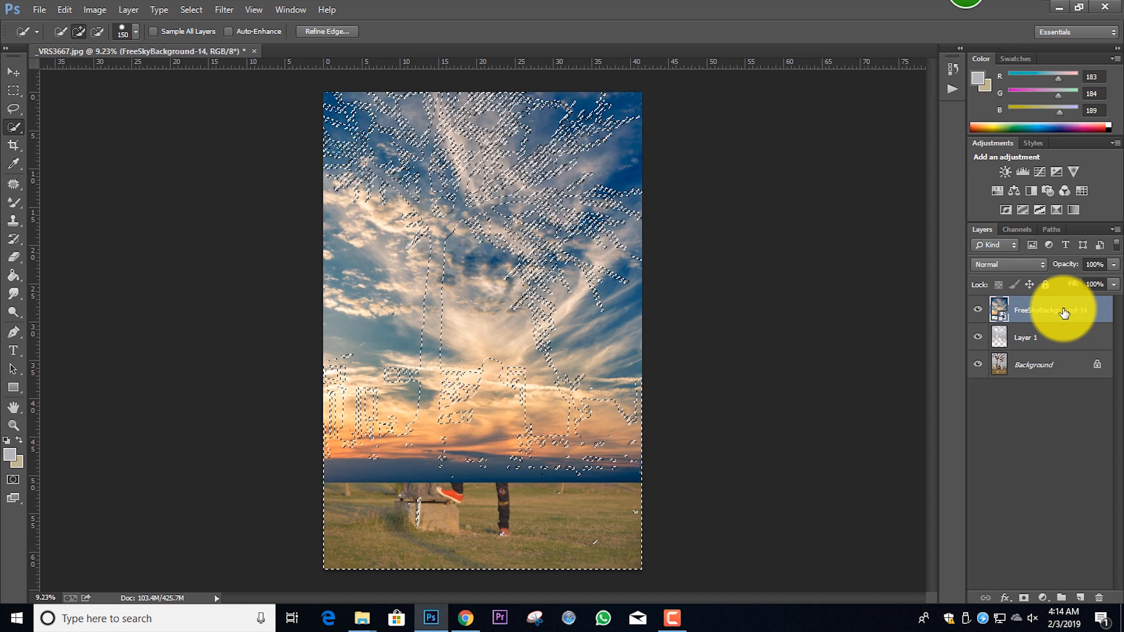
pyautogui.press('Delete')
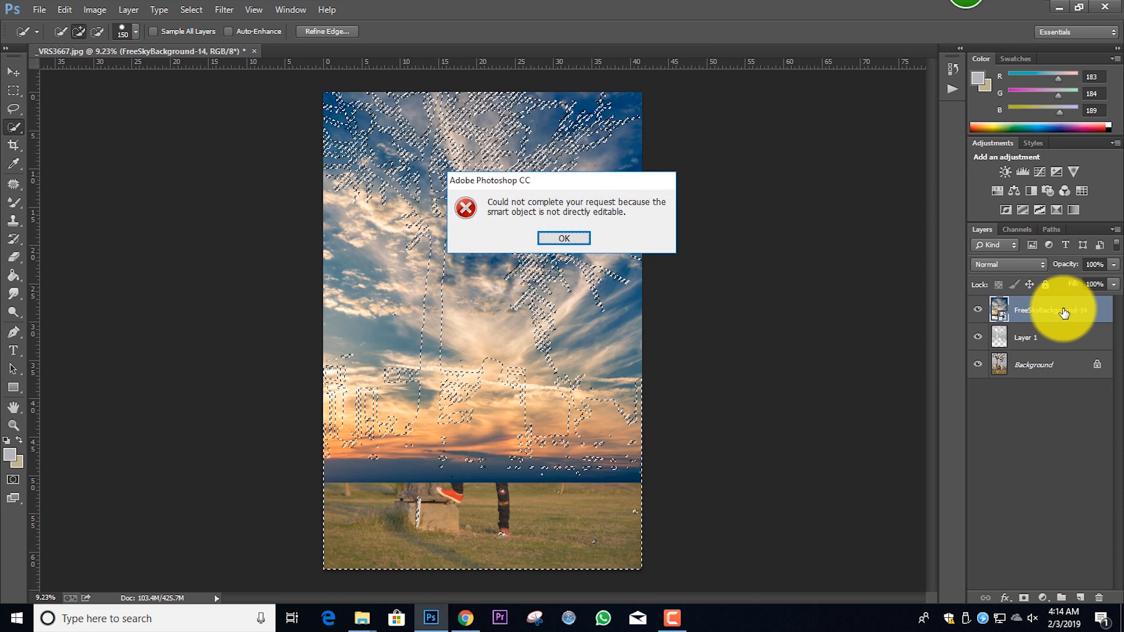
pyautogui.click(564, 238)
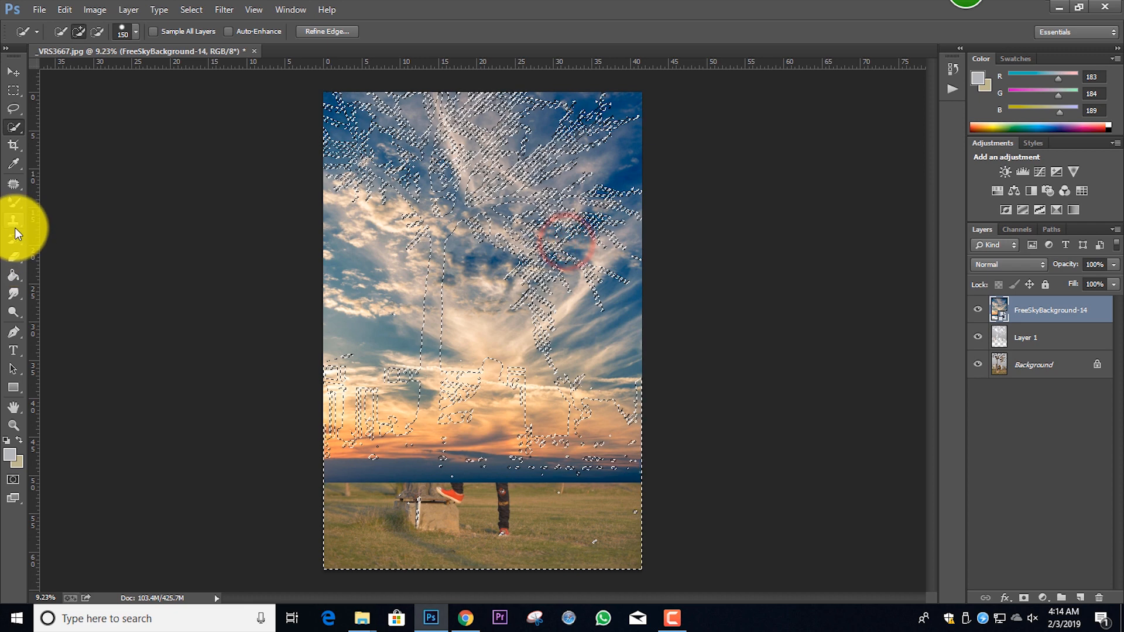
pyautogui.click(14, 258)
pyautogui.click(485, 253)
pyautogui.click(550, 247)
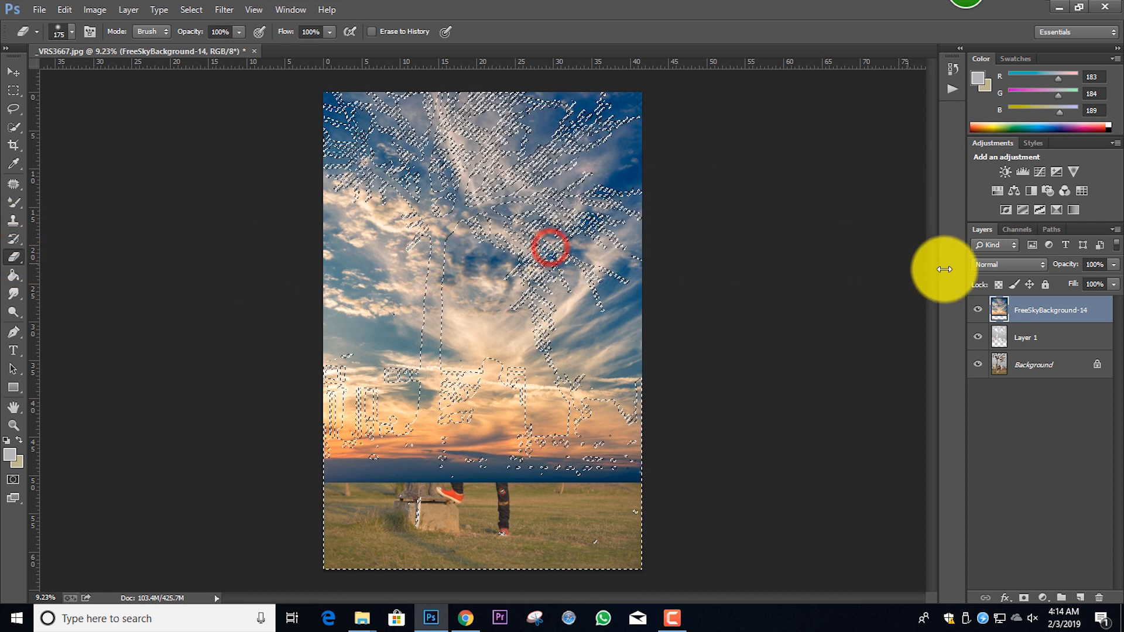
pyautogui.press('Delete')
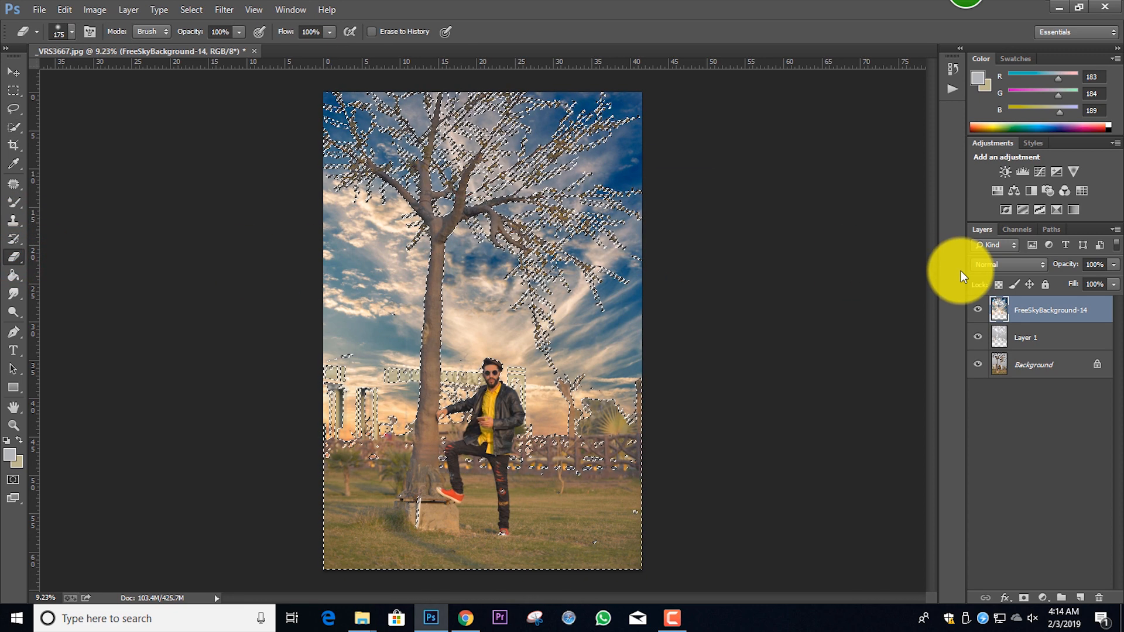
# - Remove the selection and lower the FreeSkyBackground-14 layer's opacity to 73%
pyautogui.hotkey('ctrl', 'd')
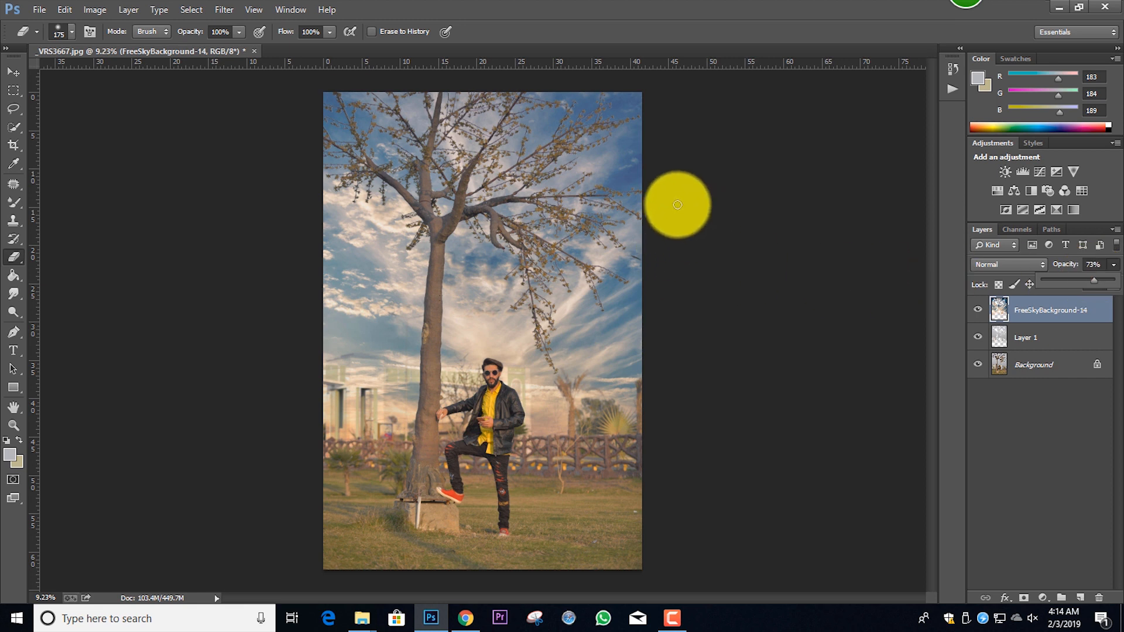
pyautogui.scroll(3, 644, 234)
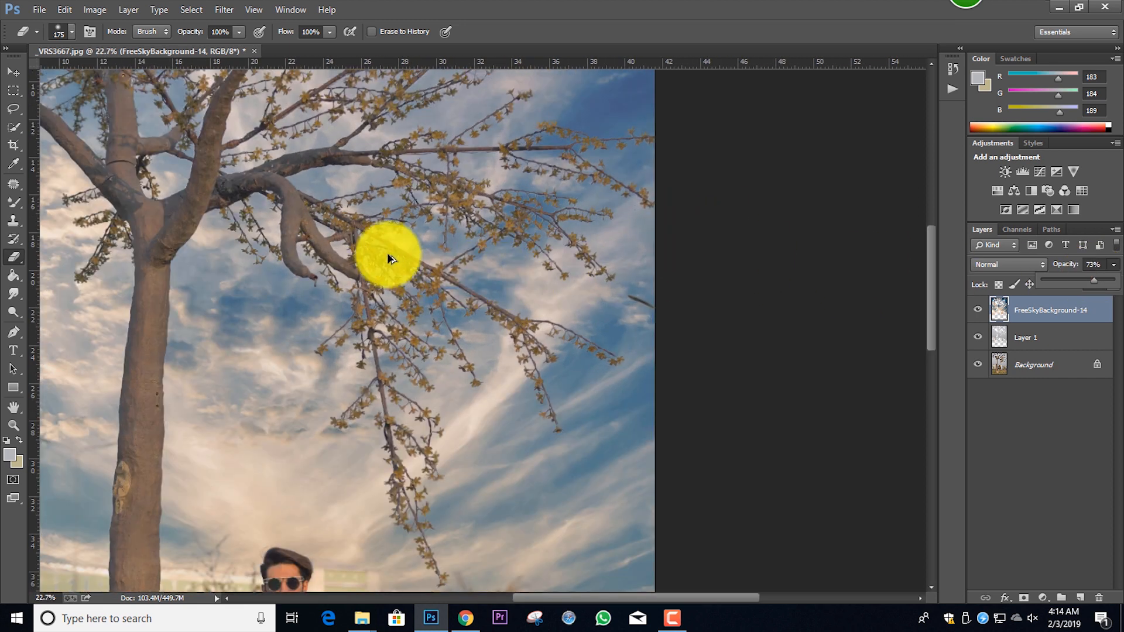
# - Examine the new sky up close around the tree branches and trunk, and across the whole photo
pyautogui.scroll(2, 213, 283)
pyautogui.scroll(-3, 234, 243)
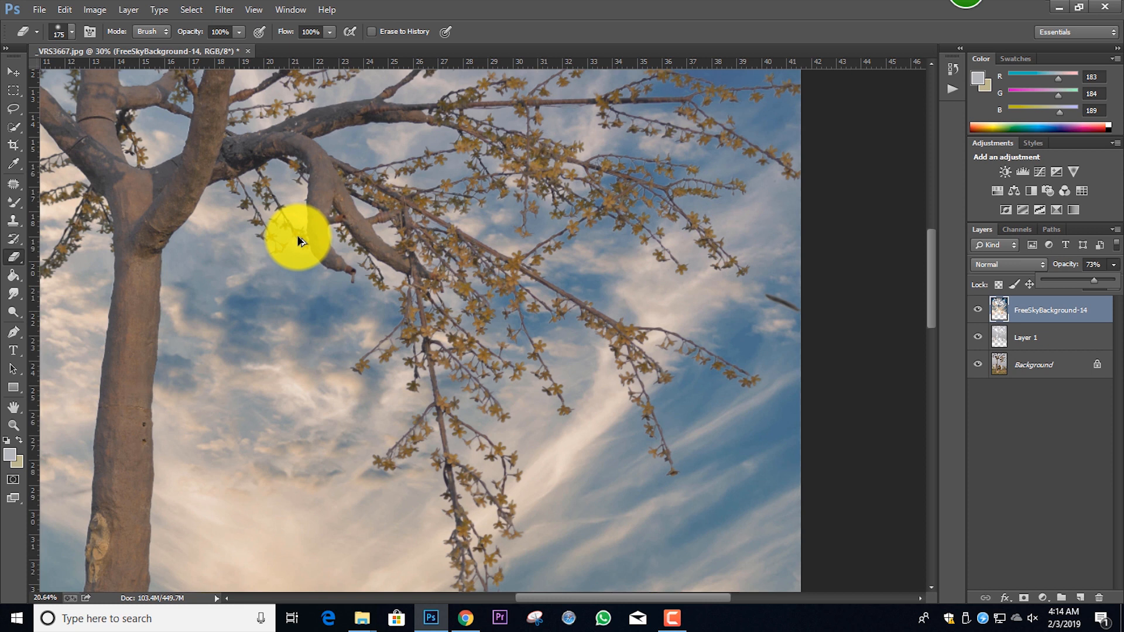
pyautogui.scroll(-4, 167, 203)
pyautogui.scroll(3, 449, 146)
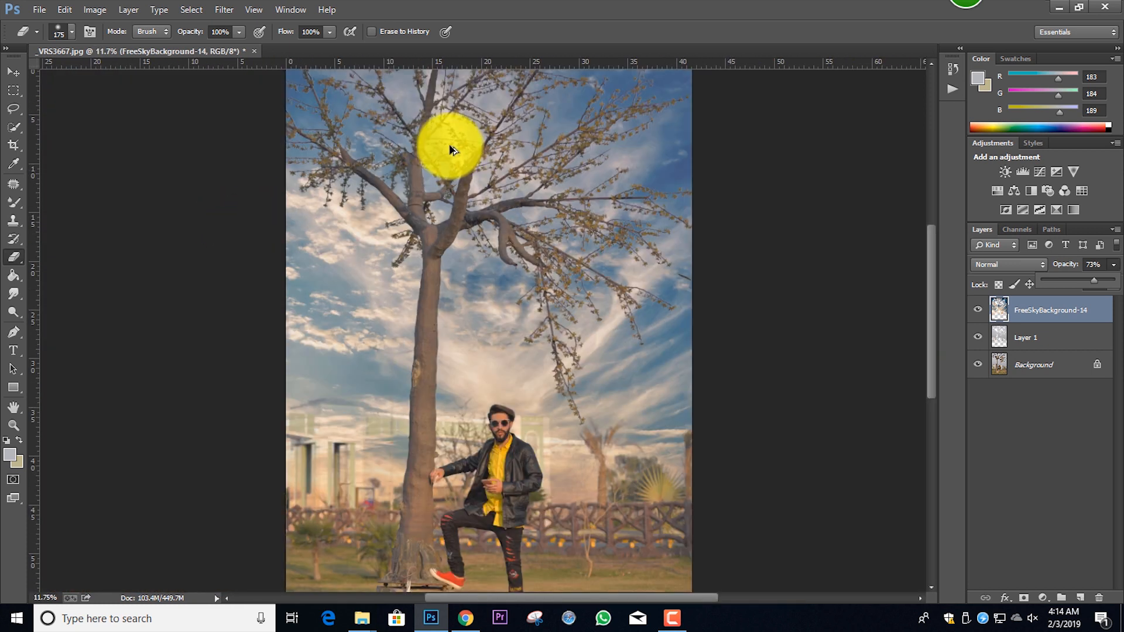
pyautogui.scroll(-4, 426, 153)
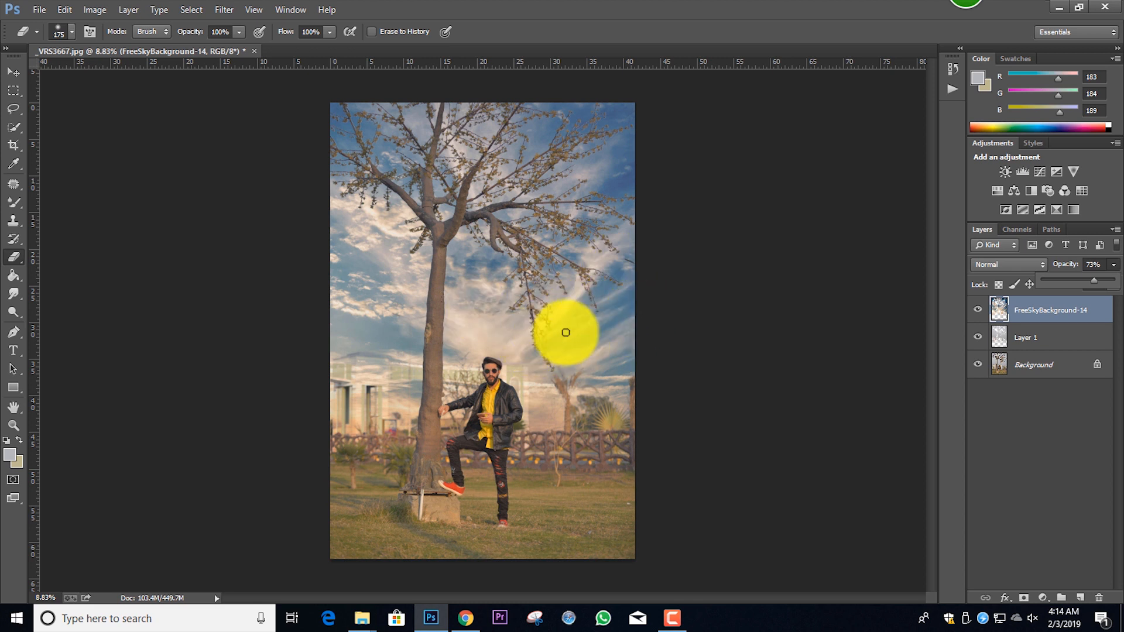
# - Apply the Camera Raw filter to the FreeSkyBackground-14 layer, shifting its temperature and tint toward a warmer, slightly greener tone
pyautogui.click(1088, 418)
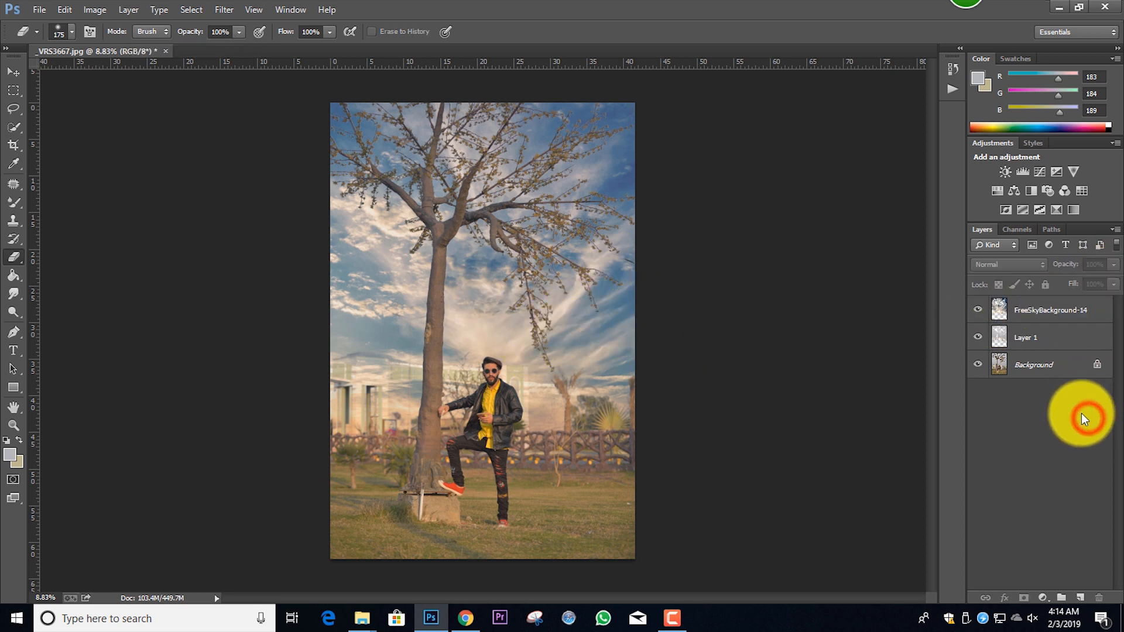
pyautogui.click(1092, 326)
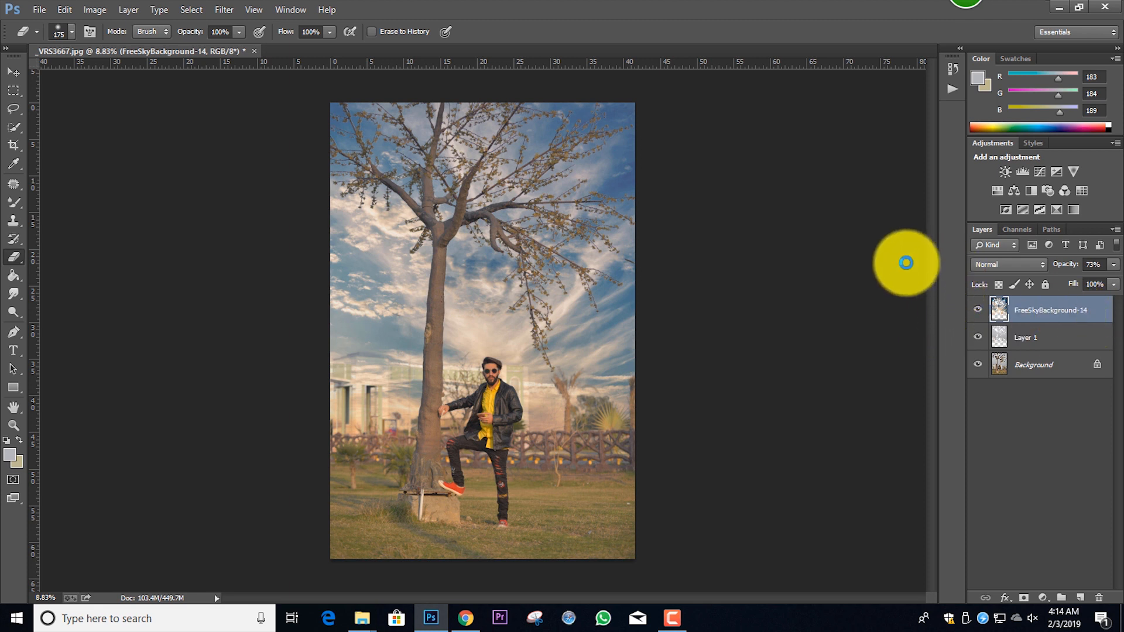
pyautogui.hotkey('ctrl', 'shift', 'a')
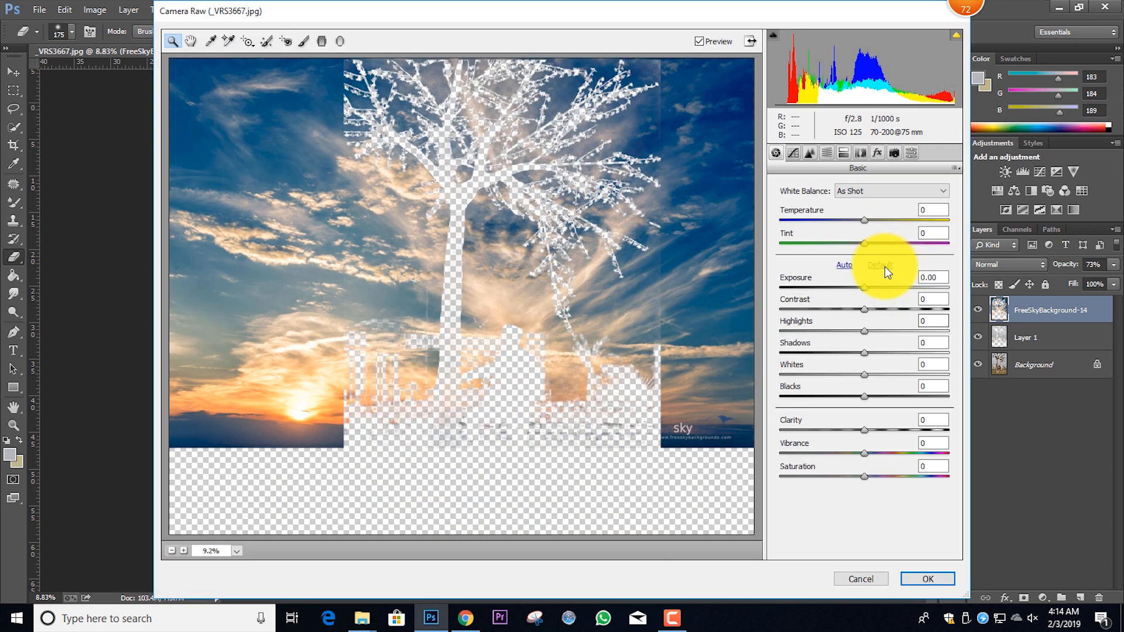
pyautogui.moveTo(864, 220); pyautogui.dragTo(848, 243)
pyautogui.click(928, 579)
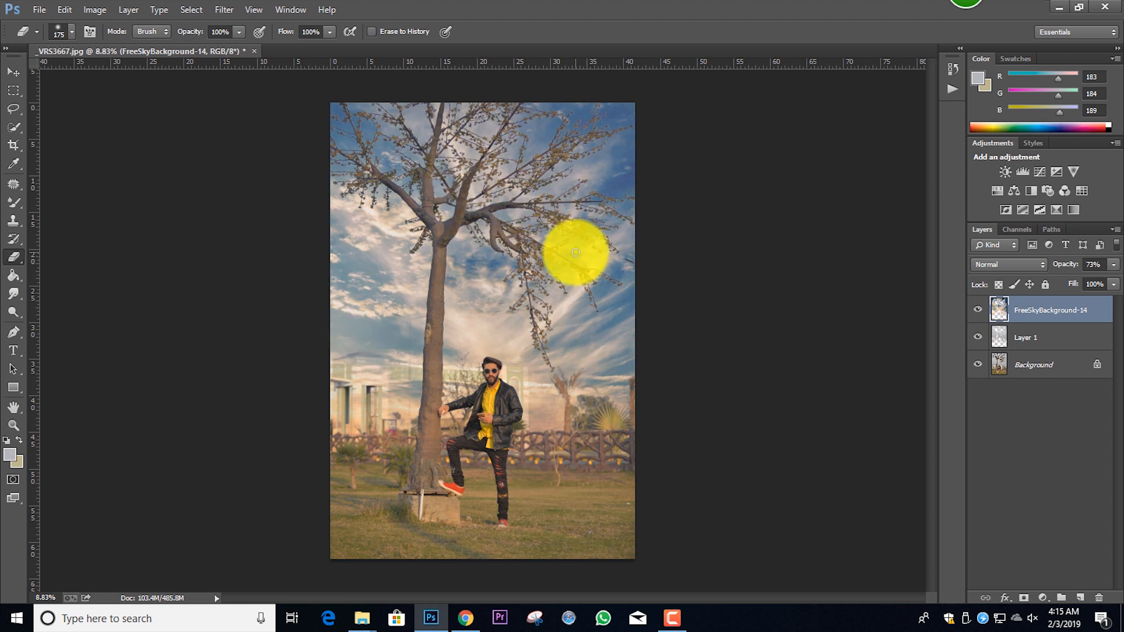
# - Compare the photo before and after the Camera Raw colour adjustment, keeping the adjusted sky
pyautogui.hotkey('ctrl', 'z')
pyautogui.scroll(4, 458, 280)
pyautogui.scroll(-5, 458, 280)
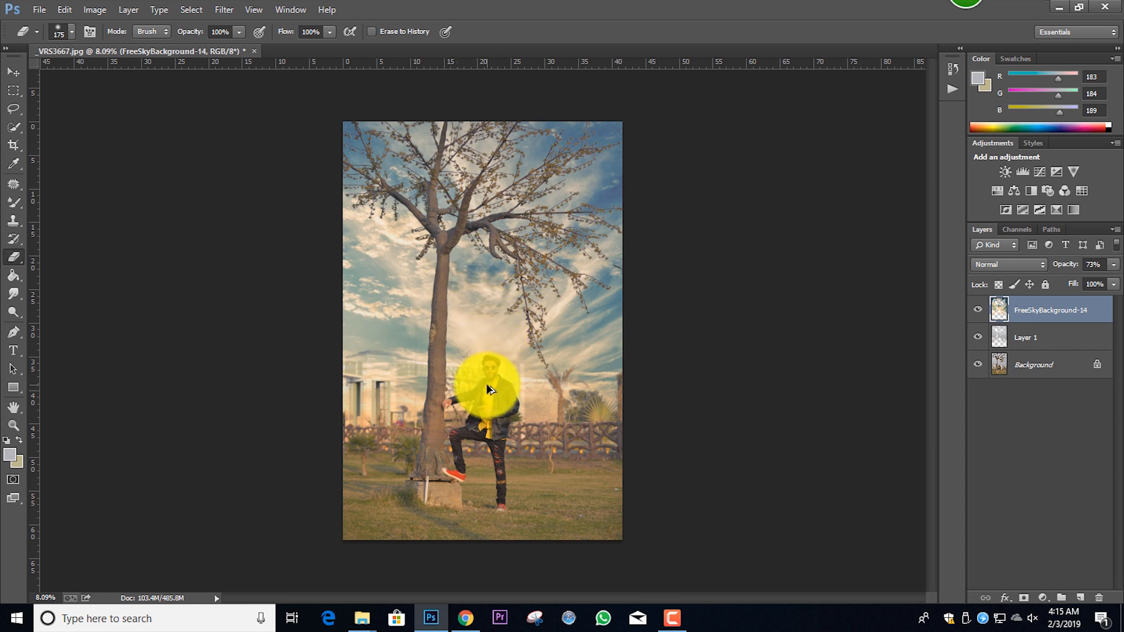